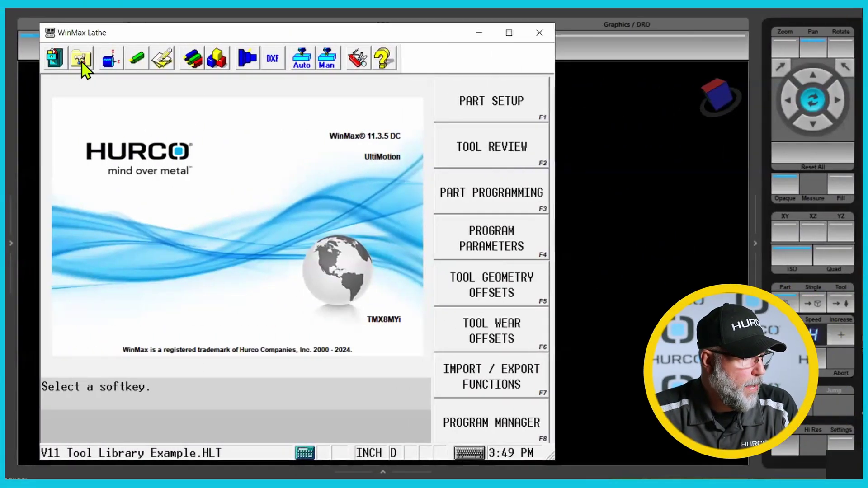
Step: Review the twelve tools in the loaded example program
left_click(477, 149)
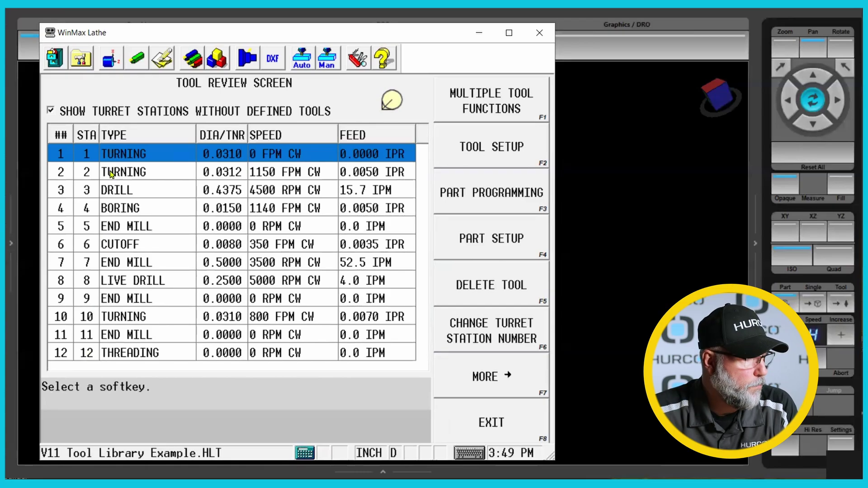
left_click(54, 59)
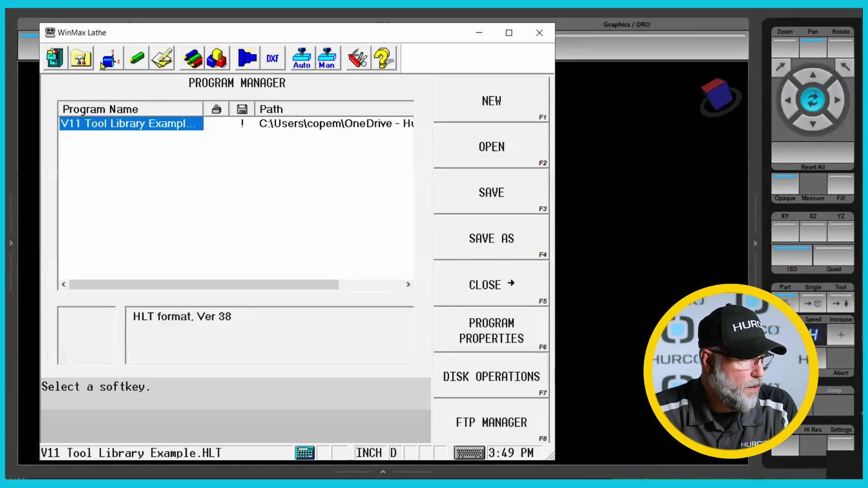
left_click(81, 60)
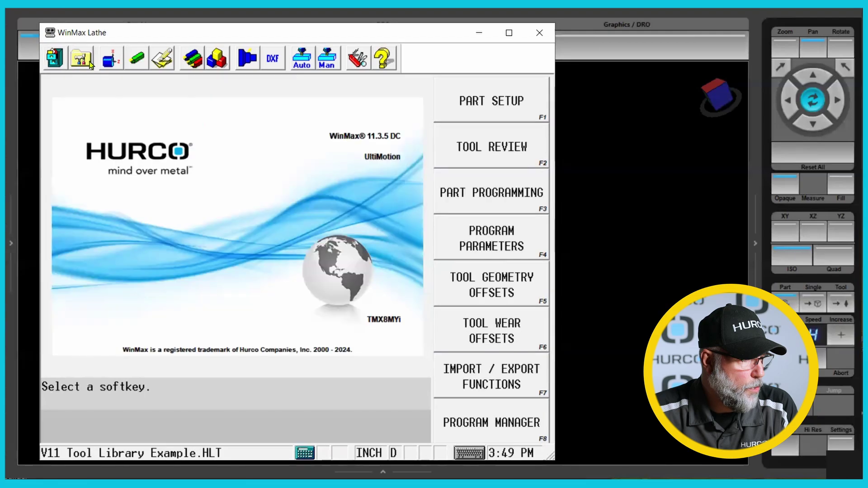
Step: Create a new HLT program, NONAME1.HLT, and check its tool table
left_click(486, 424)
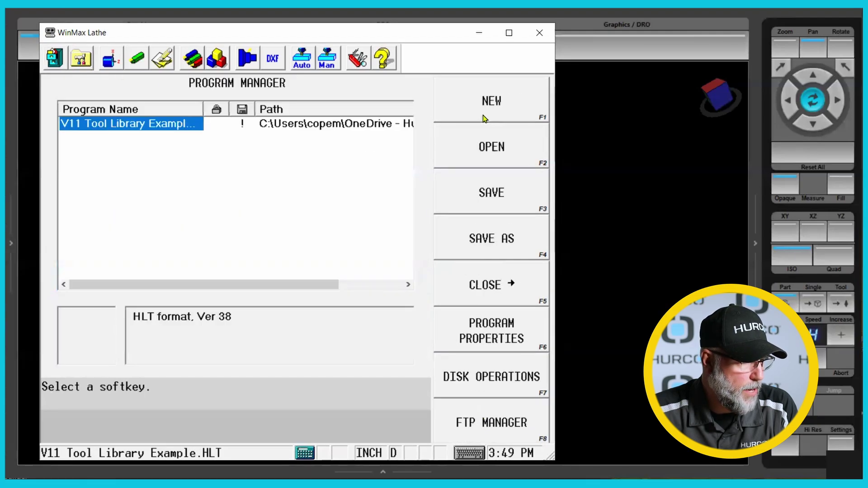
left_click(510, 109)
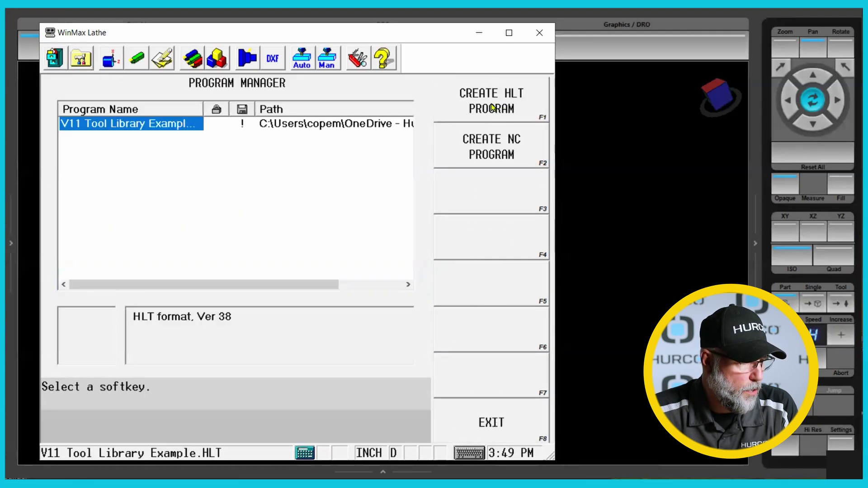
left_click(493, 108)
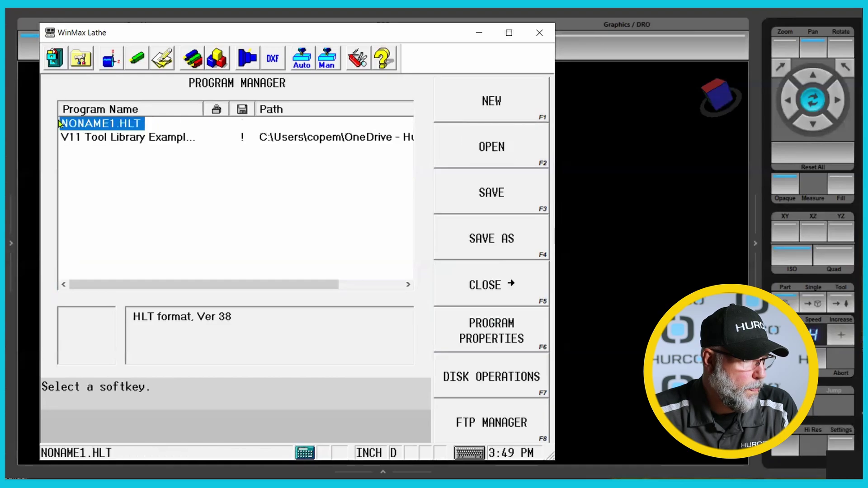
left_click(81, 60)
left_click(502, 151)
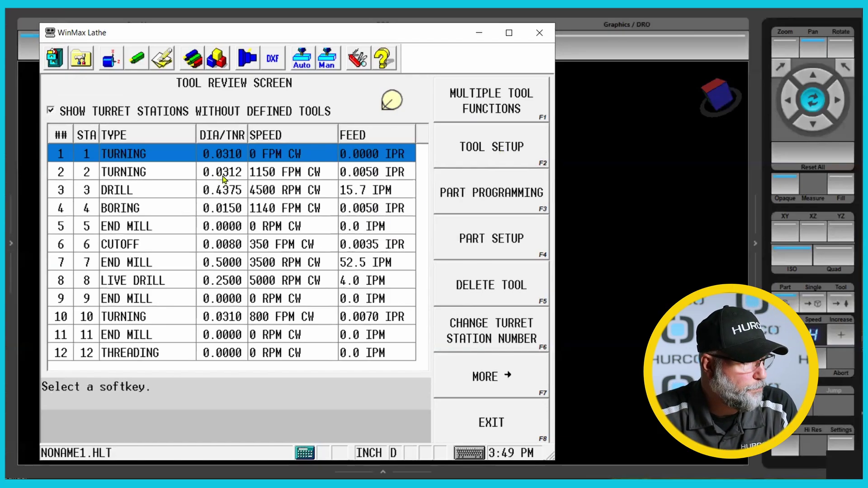
Step: Disable the Tool and Material Library software option and acknowledge the restart-required notice
left_click(357, 59)
left_click(482, 100)
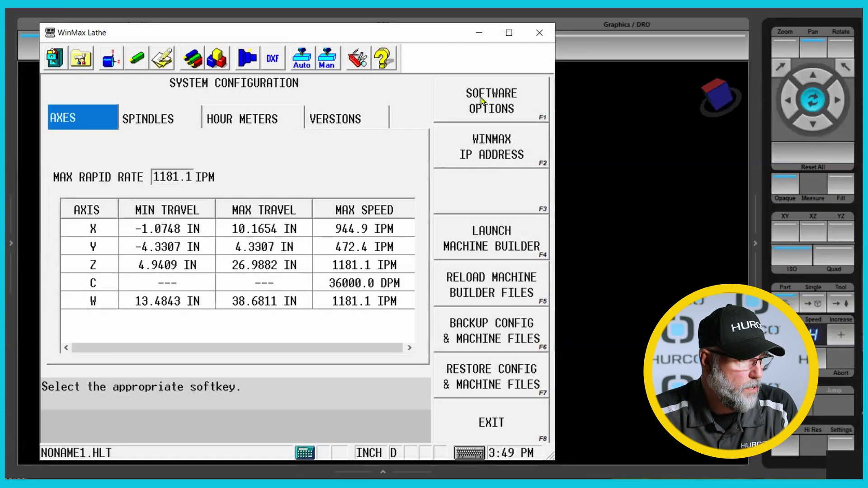
left_click(545, 109)
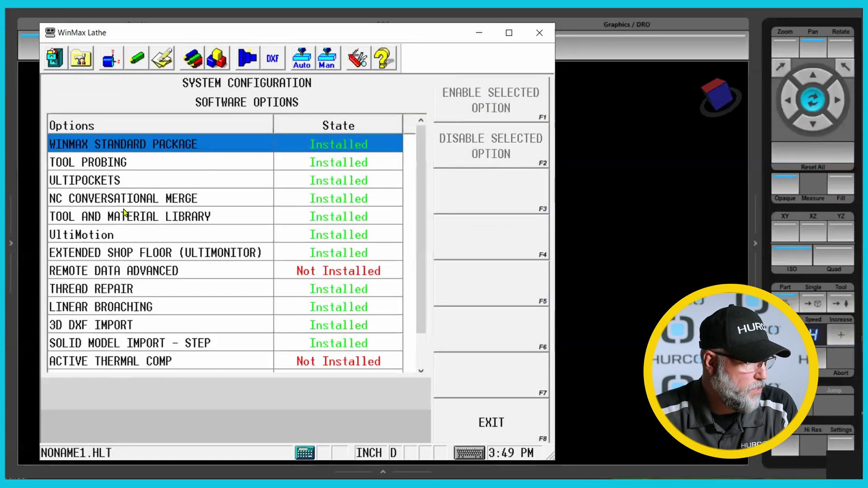
left_click(337, 219)
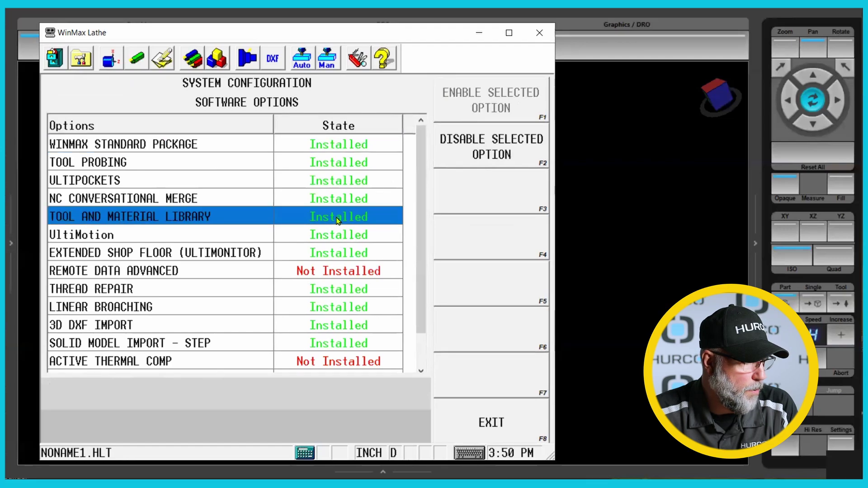
left_click(495, 151)
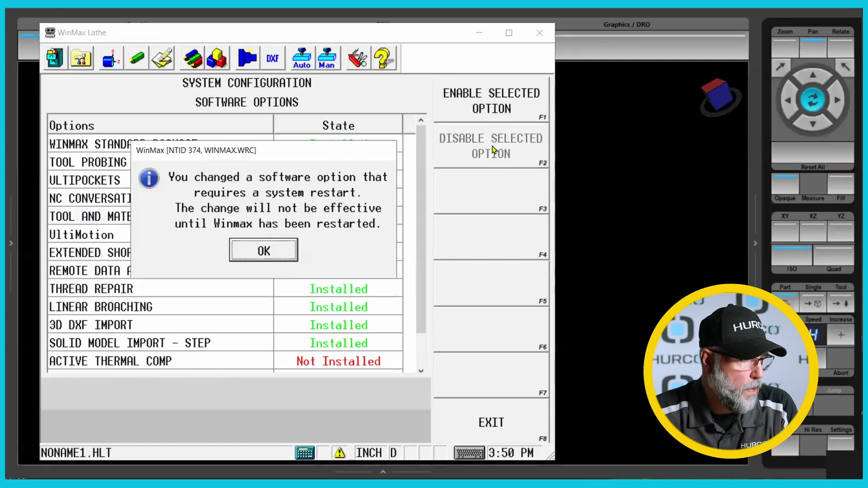
left_click(262, 252)
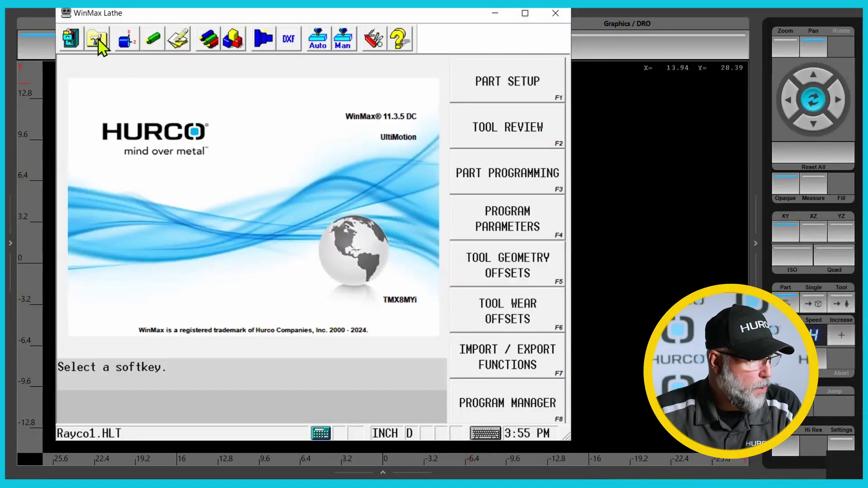
Step: Review Rayco1.HLT's tools, then create a new HLT program, NONAME1.HLT
left_click(502, 125)
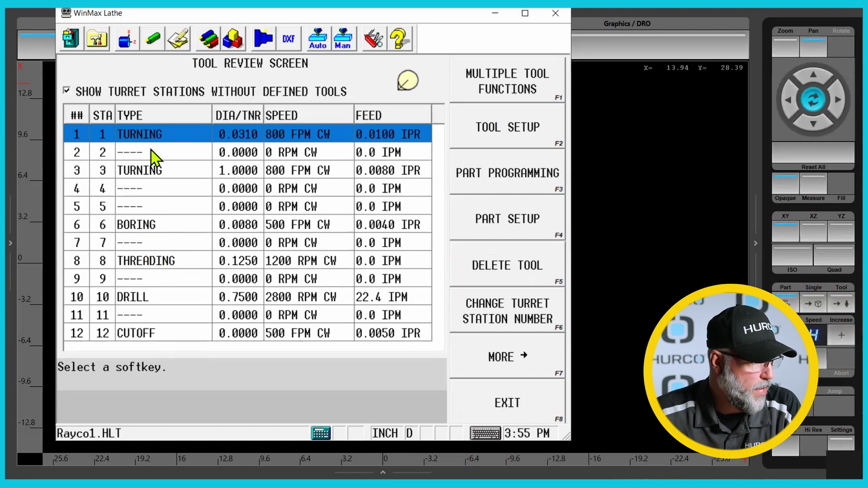
left_click(71, 40)
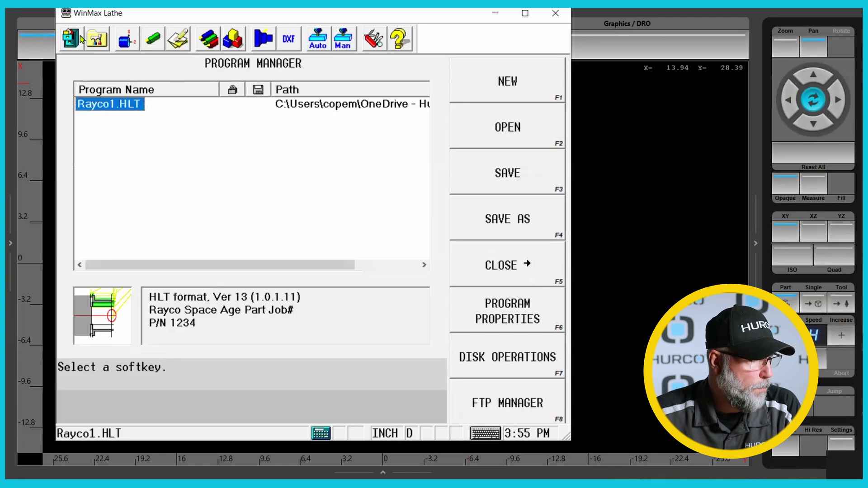
left_click(540, 413)
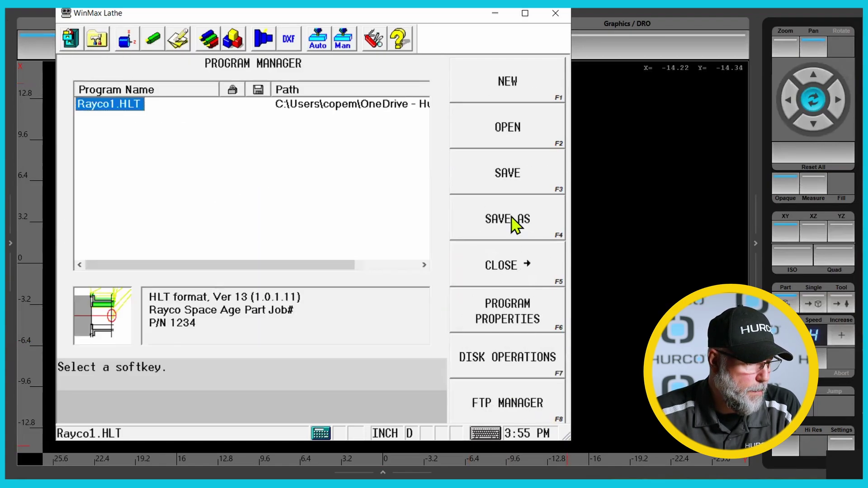
left_click(503, 82)
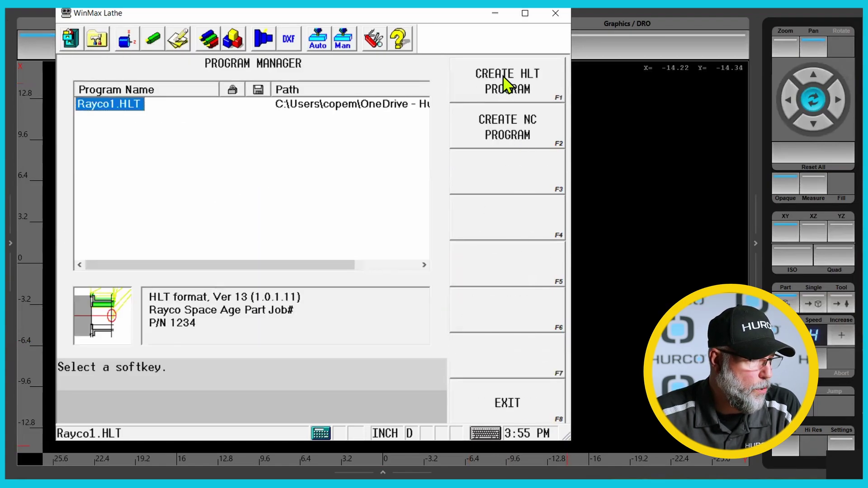
left_click(503, 83)
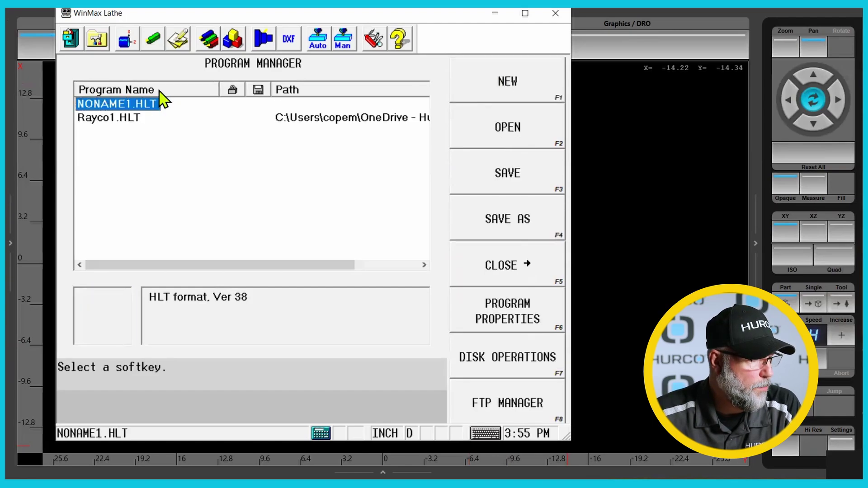
Step: Confirm NONAME1.HLT's tool table has all twelve stations empty, then reopen the program list
left_click(109, 48)
left_click(471, 128)
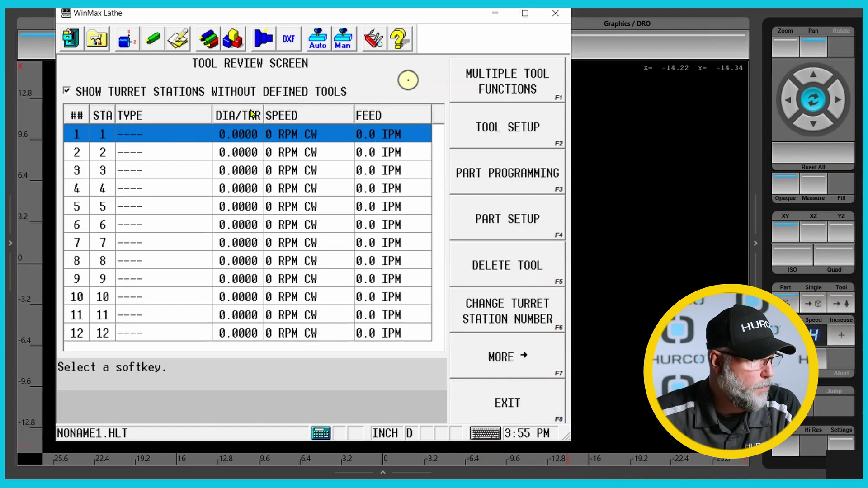
key("F8")
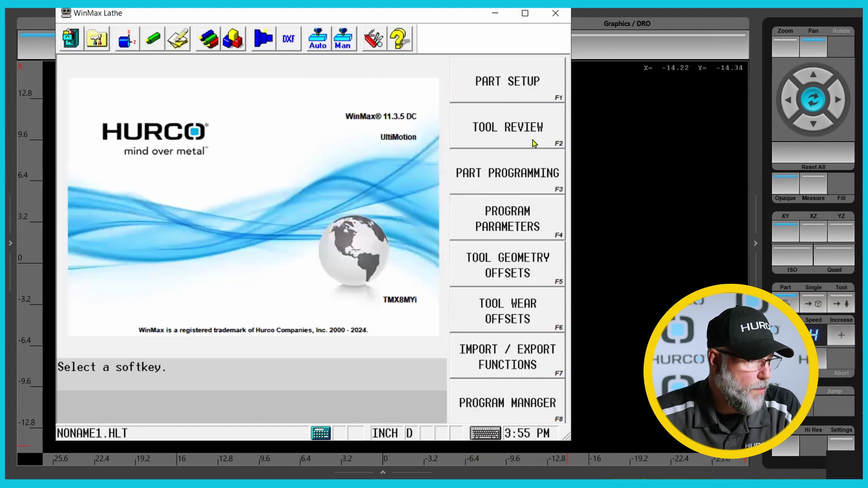
left_click(68, 45)
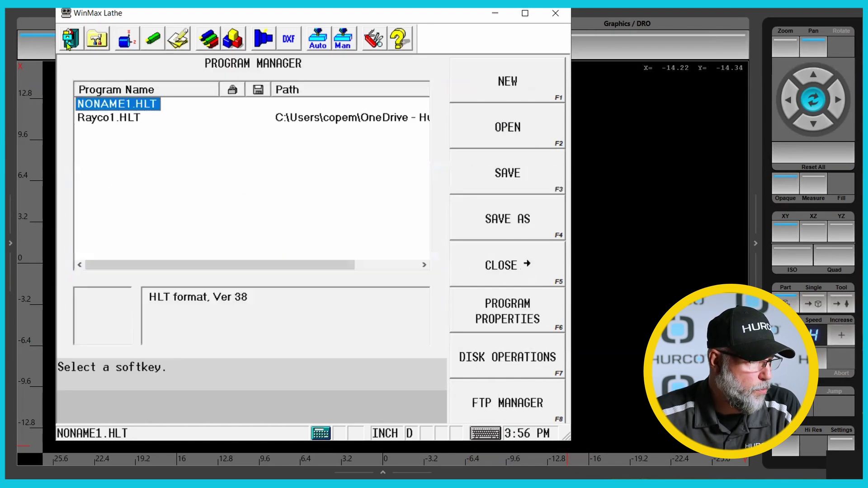
Step: Select Rayco1.HLT and copy its tools in stations 1–11
left_click(103, 119)
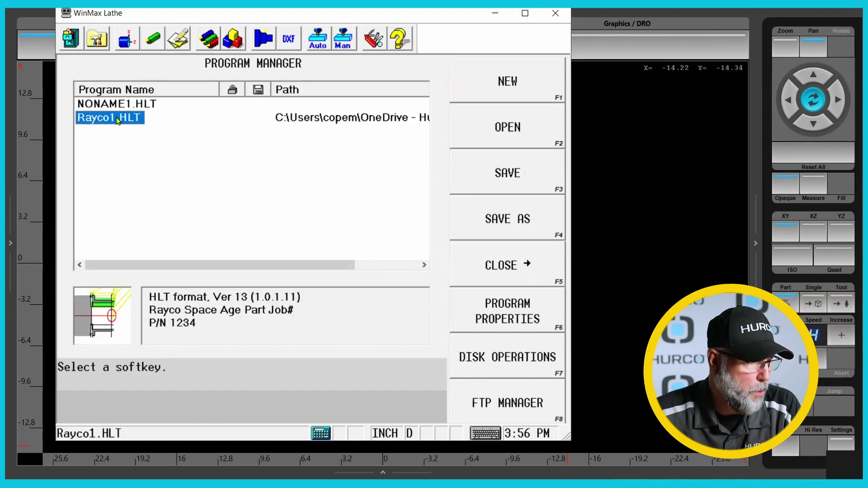
left_click(101, 41)
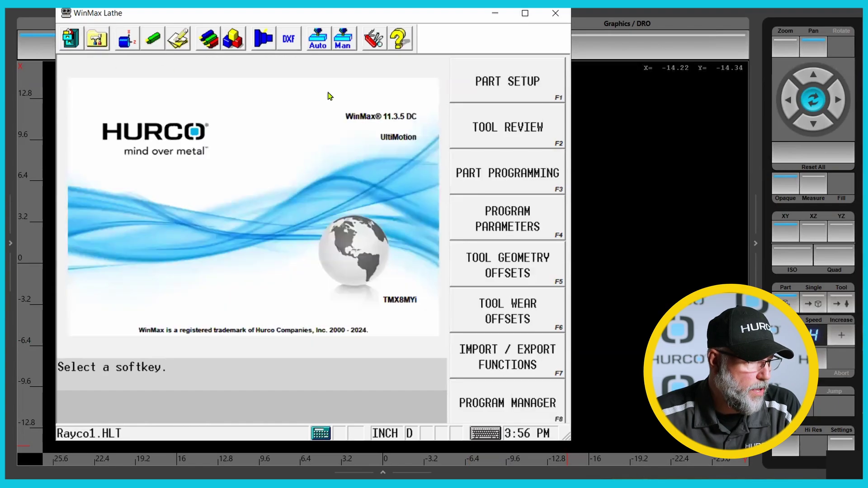
left_click(482, 127)
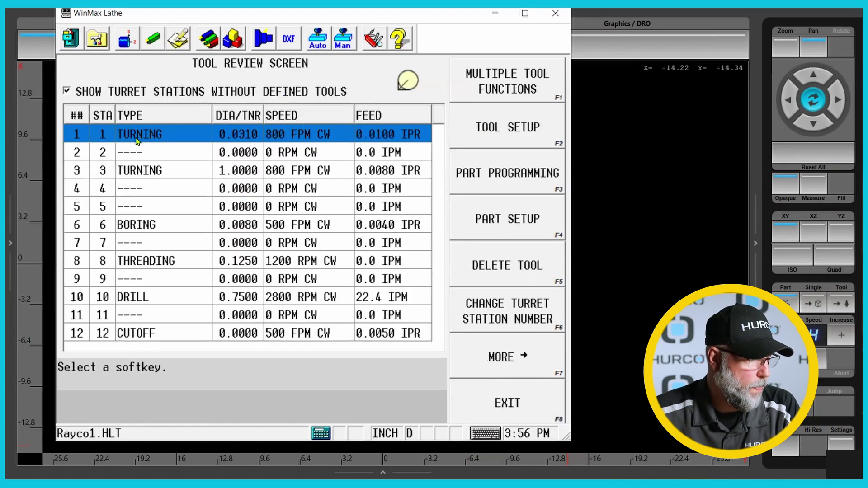
left_click(136, 337, "shift")
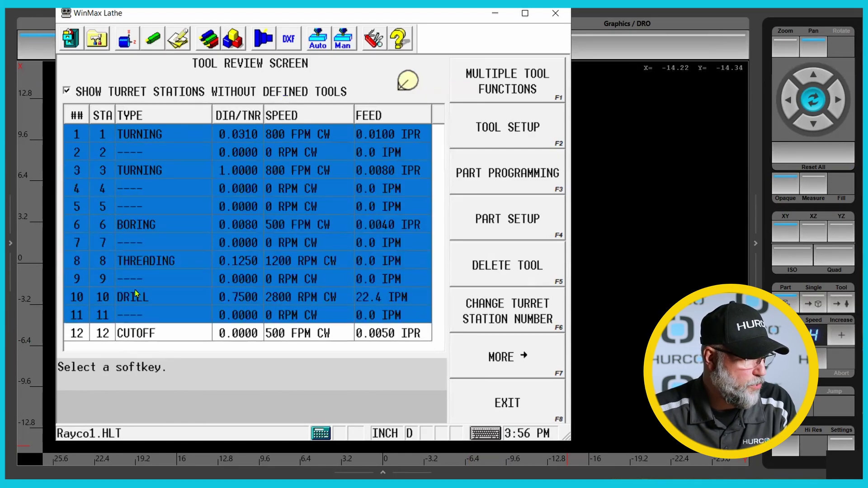
left_click(505, 88)
left_click(519, 131)
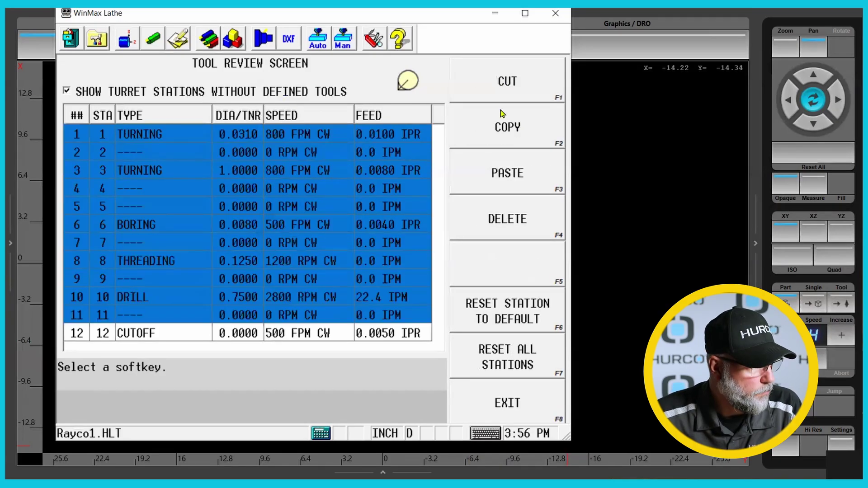
Step: Make NONAME1.HLT the active program and return to the main screen
left_click(84, 38)
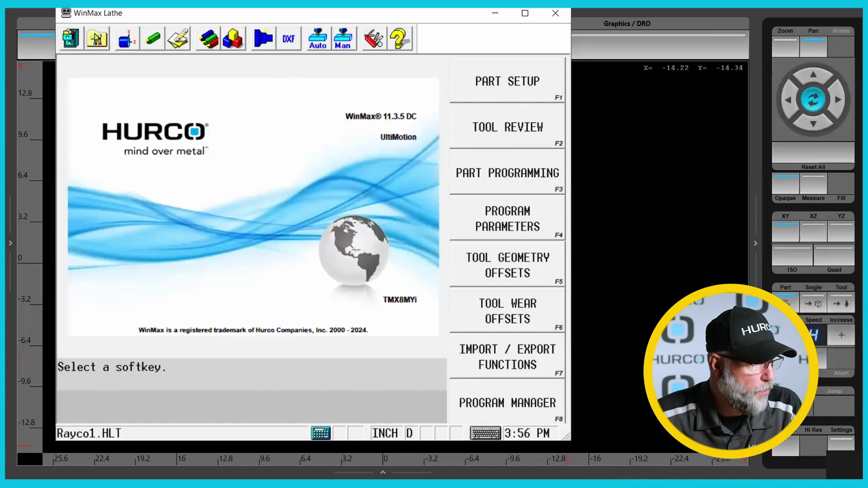
left_click(488, 425)
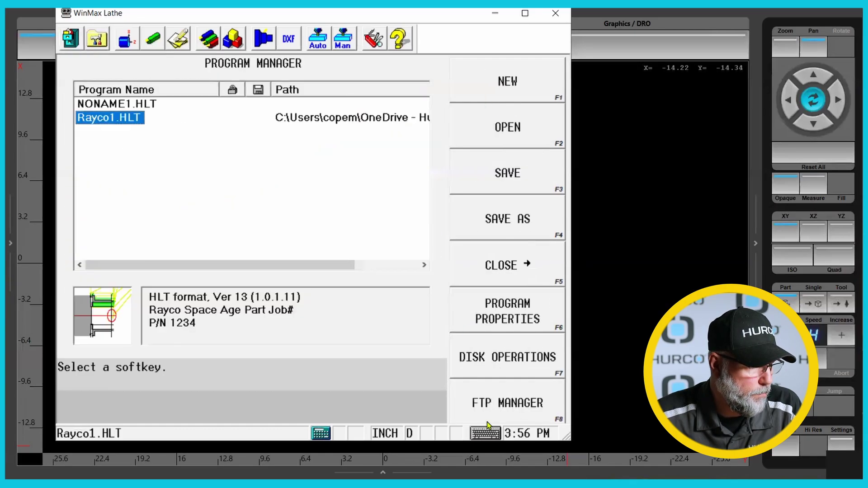
left_click(117, 105)
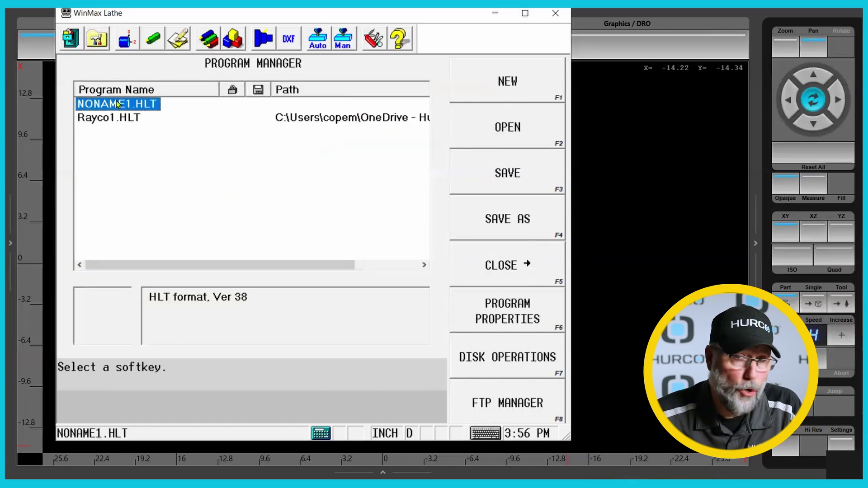
left_click(101, 38)
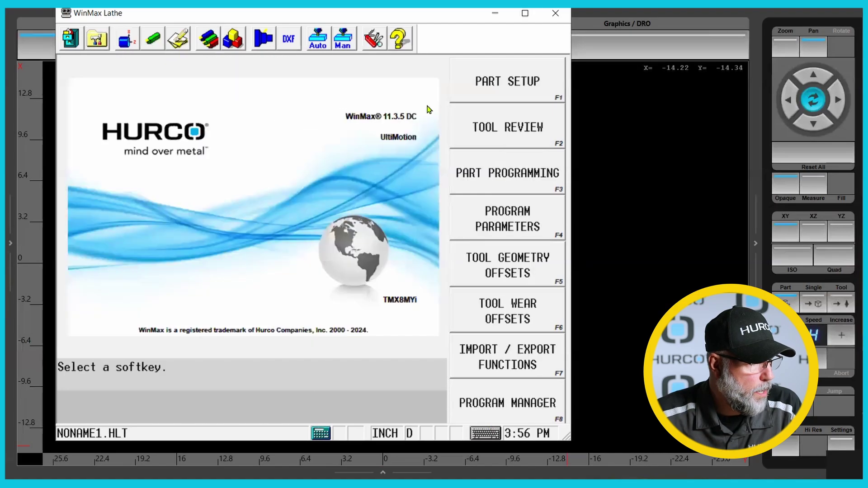
Step: Paste the copied Rayco1 tools into NONAME1.HLT's empty tool table and return to the main screen
left_click(488, 129)
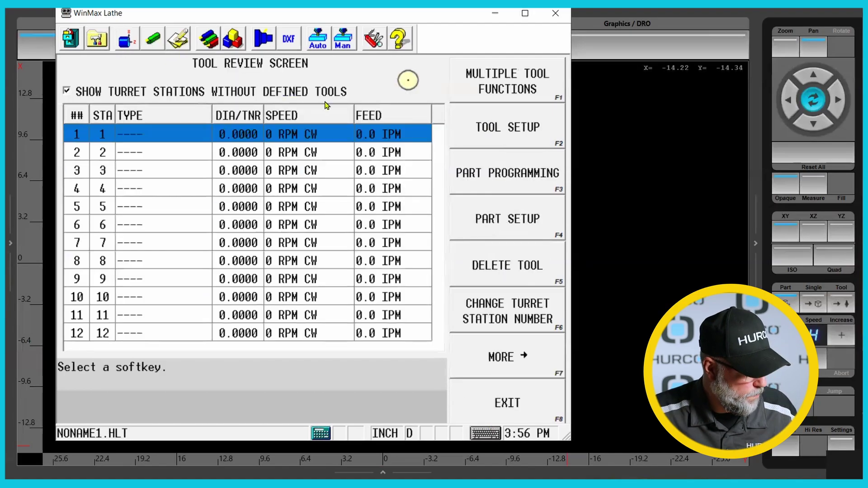
left_click(487, 78)
left_click(507, 182)
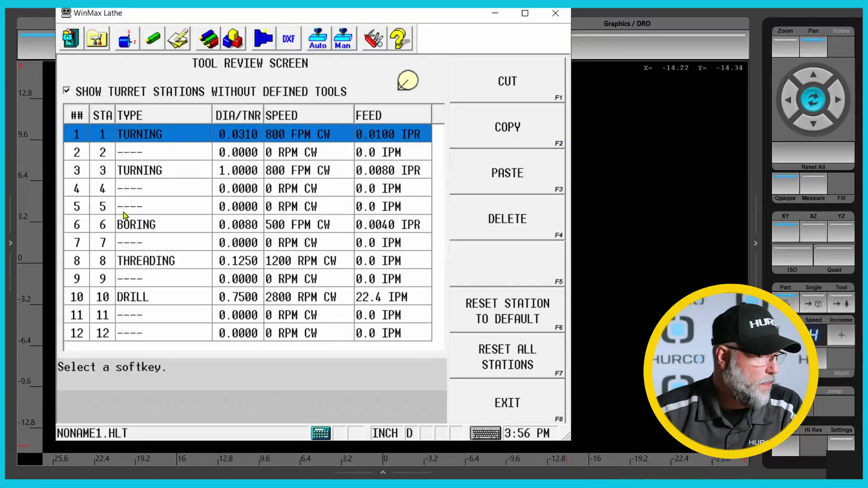
left_click(97, 41)
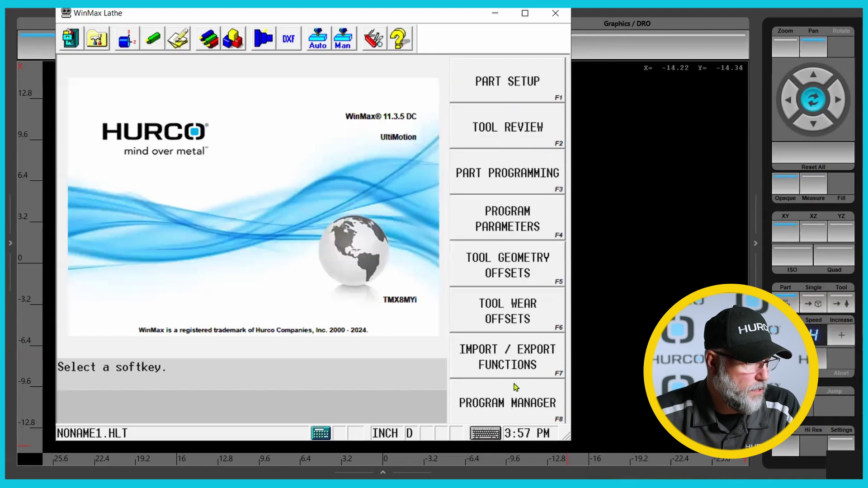
Step: Make Rayco1.HLT the active program and view its program blocks
left_click(517, 416)
left_click(104, 118)
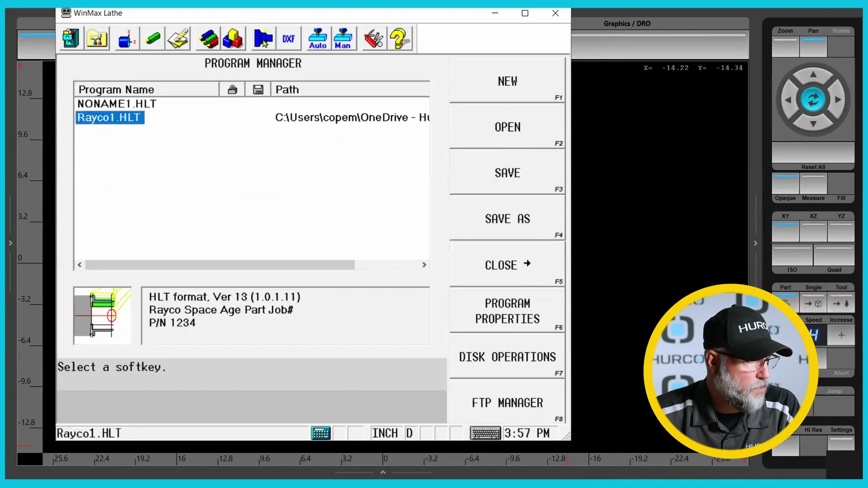
left_click(235, 41)
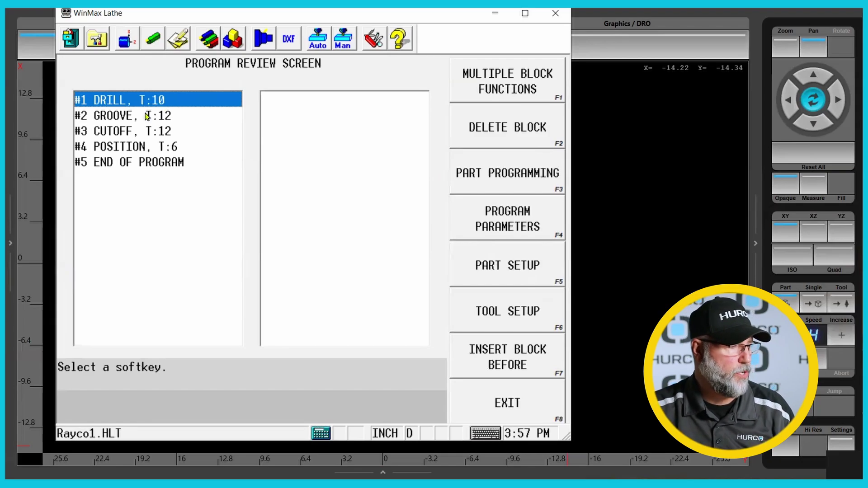
Step: Delete blocks #1 DRILL through #4 POSITION, keeping only END OF PROGRAM, and start Save As
left_click(135, 162, "shift")
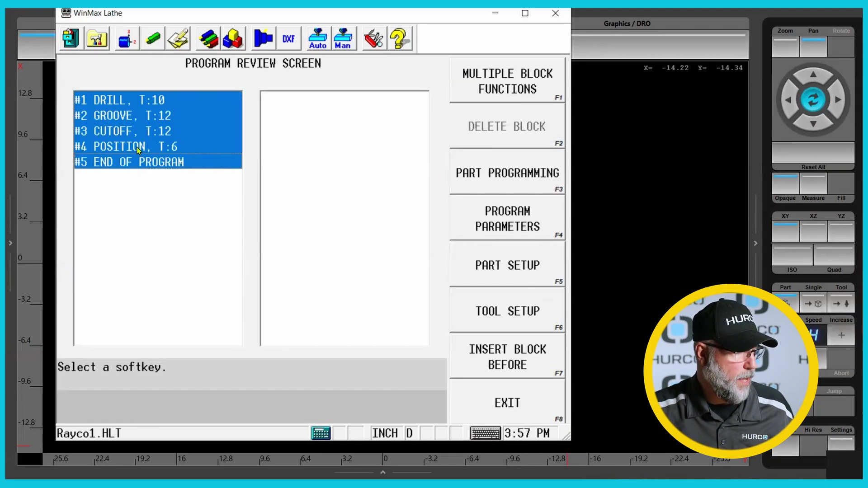
left_click(148, 199)
left_click(145, 147)
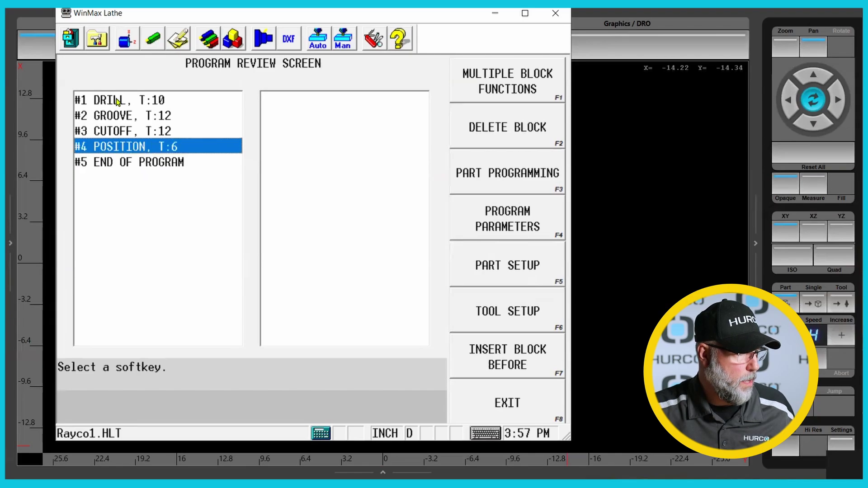
left_click(117, 102, "shift")
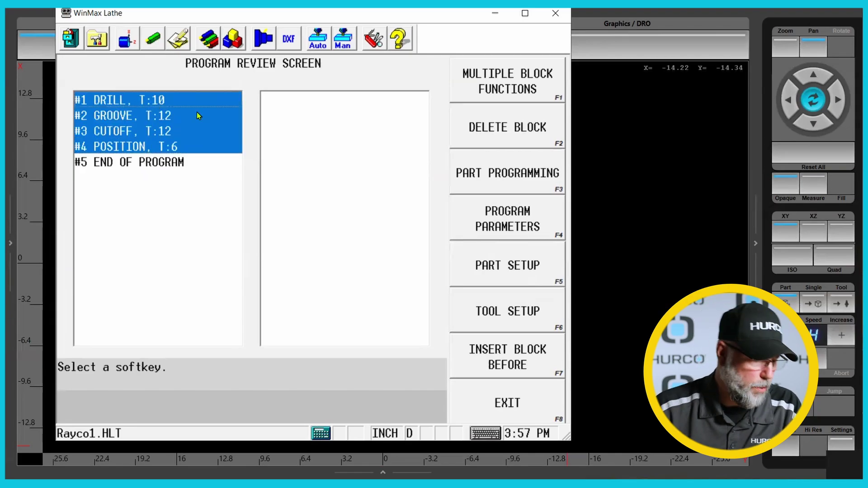
key("F2")
key("Return")
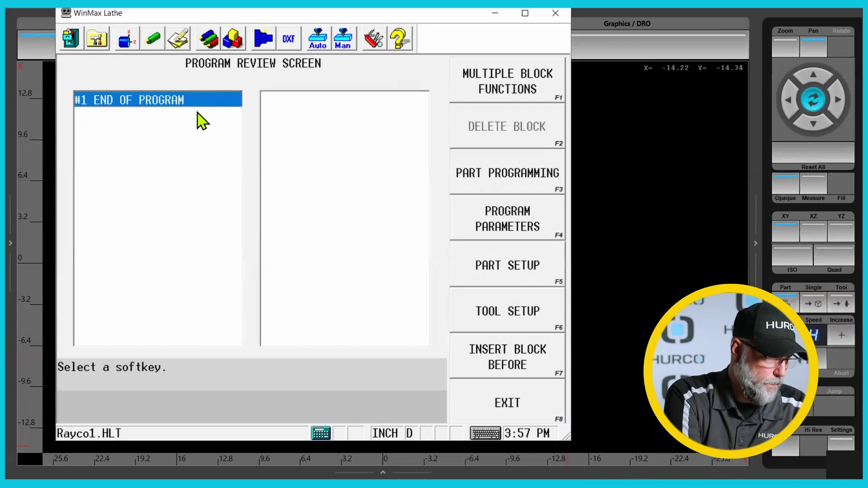
left_click(74, 46)
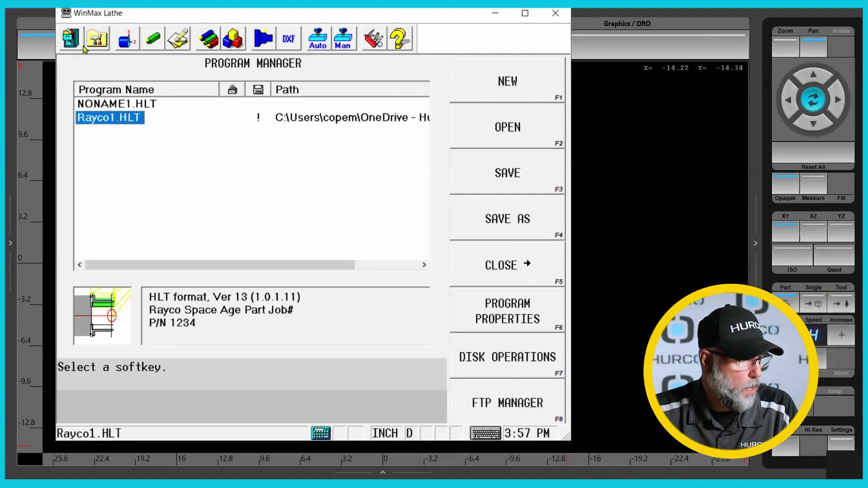
left_click(520, 219)
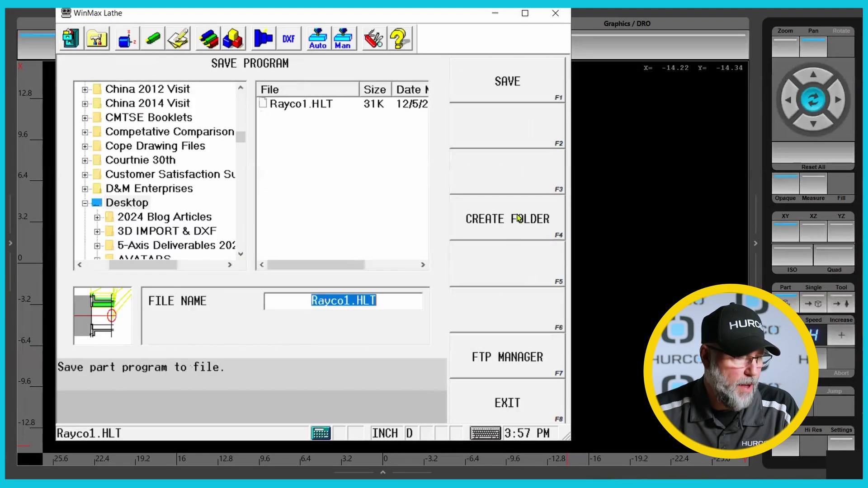